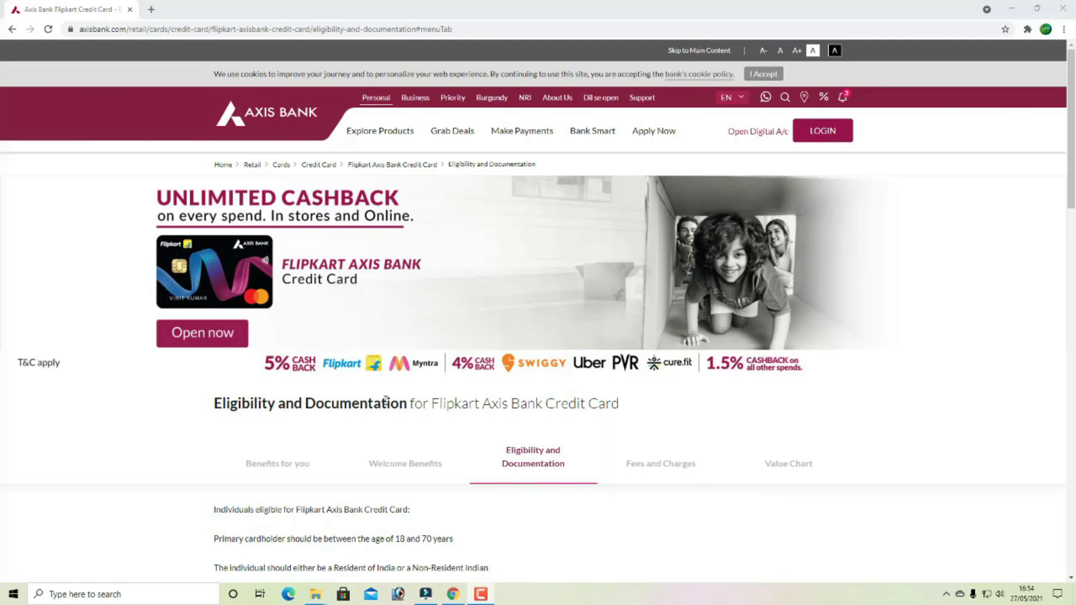
Scroll through the Flipkart Axis Bank Credit Card page to review its details
scroll(386, 401, down, 2)
scroll(386, 401, up, 2)
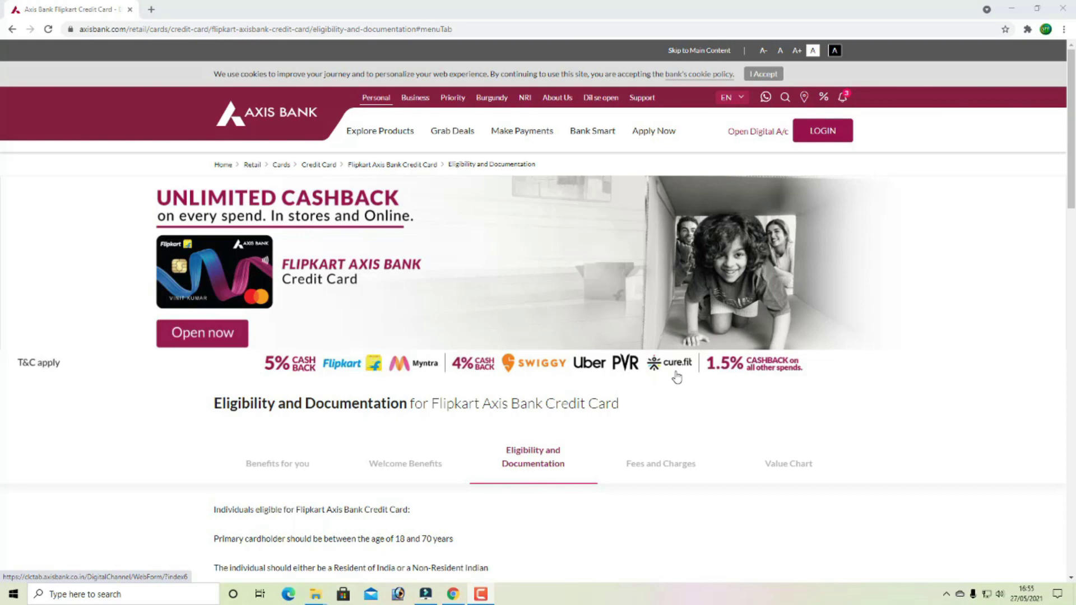
scroll(677, 377, down, 3)
scroll(676, 377, up, 1)
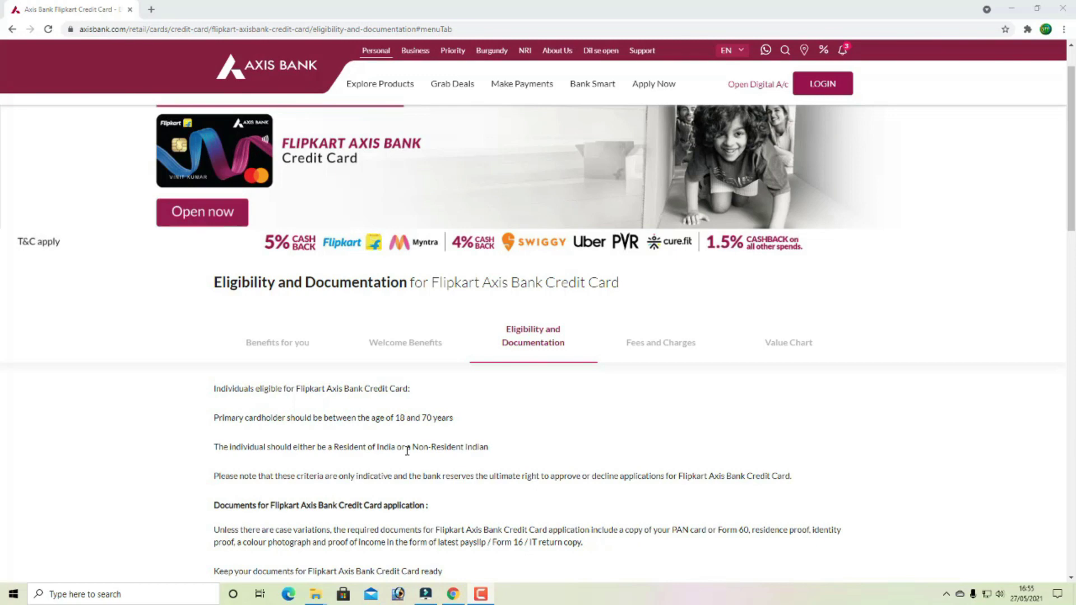
scroll(407, 450, down, 1)
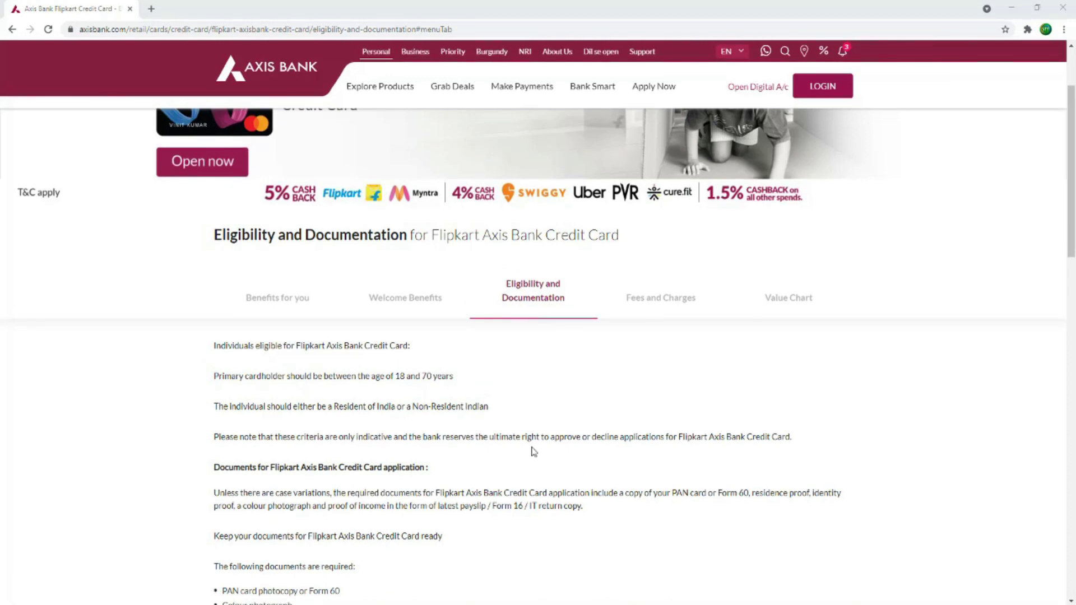
scroll(534, 452, down, 1)
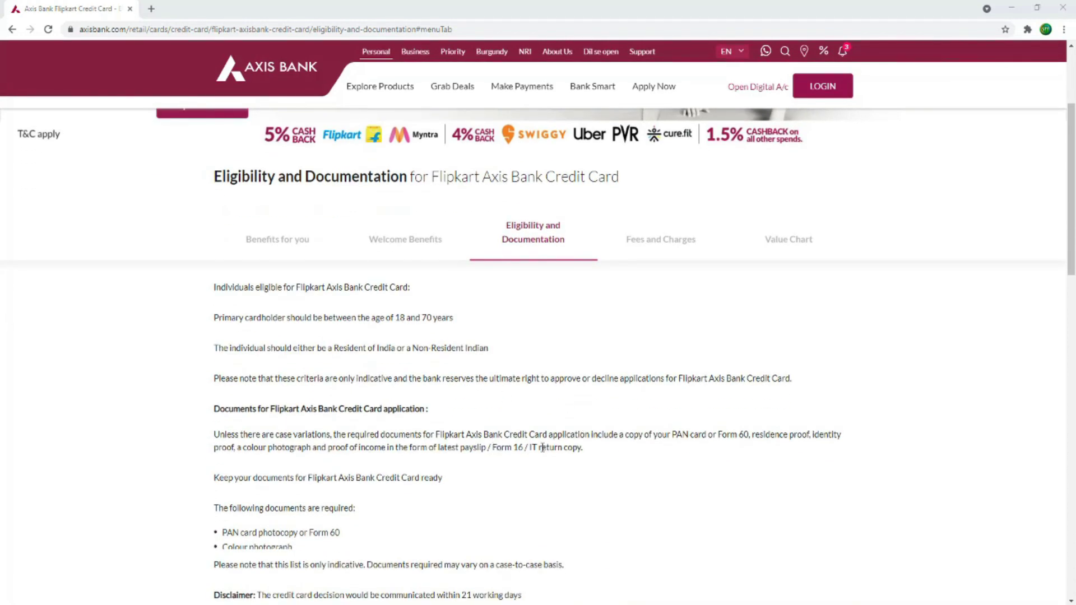
scroll(559, 447, down, 2)
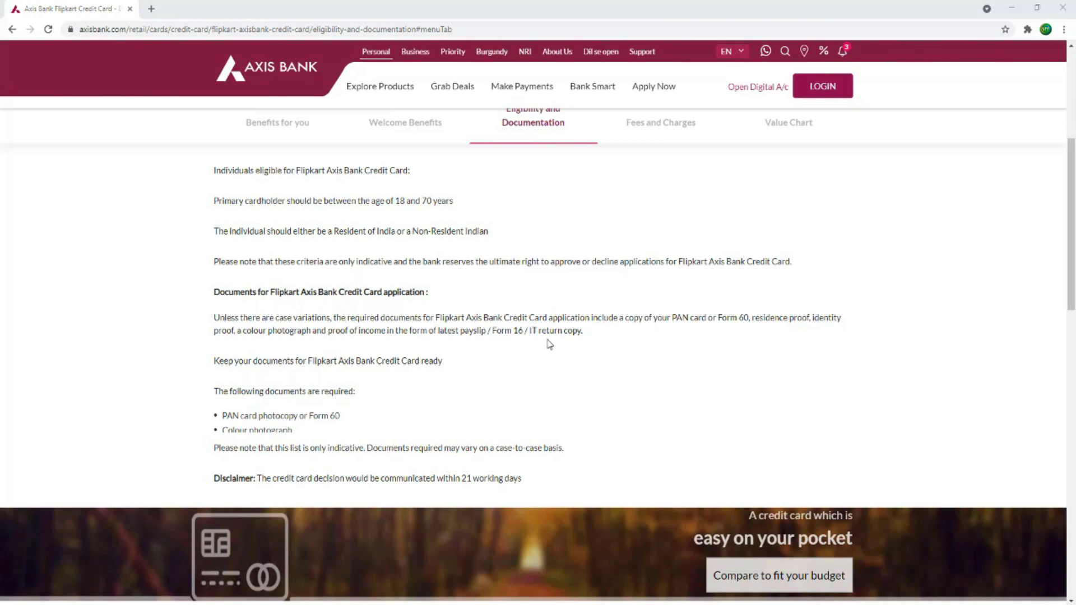
scroll(559, 417, up, 2)
scroll(559, 417, up, 1)
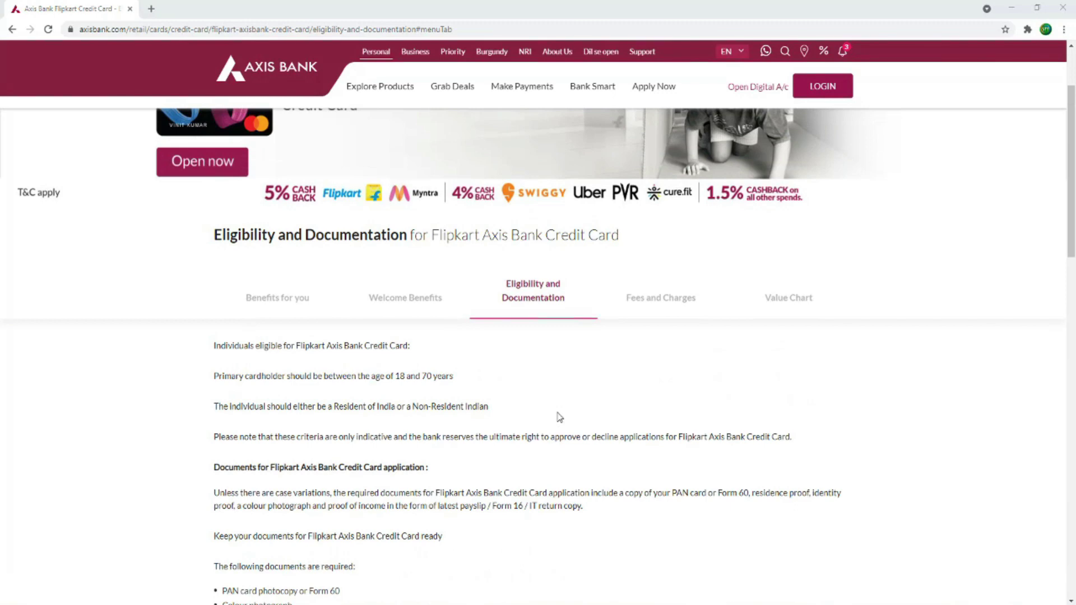
Show Fees and Charges and check the Rs. 500 joining fee and Rs. 2,00,000 annual-fee waiver
click(669, 296)
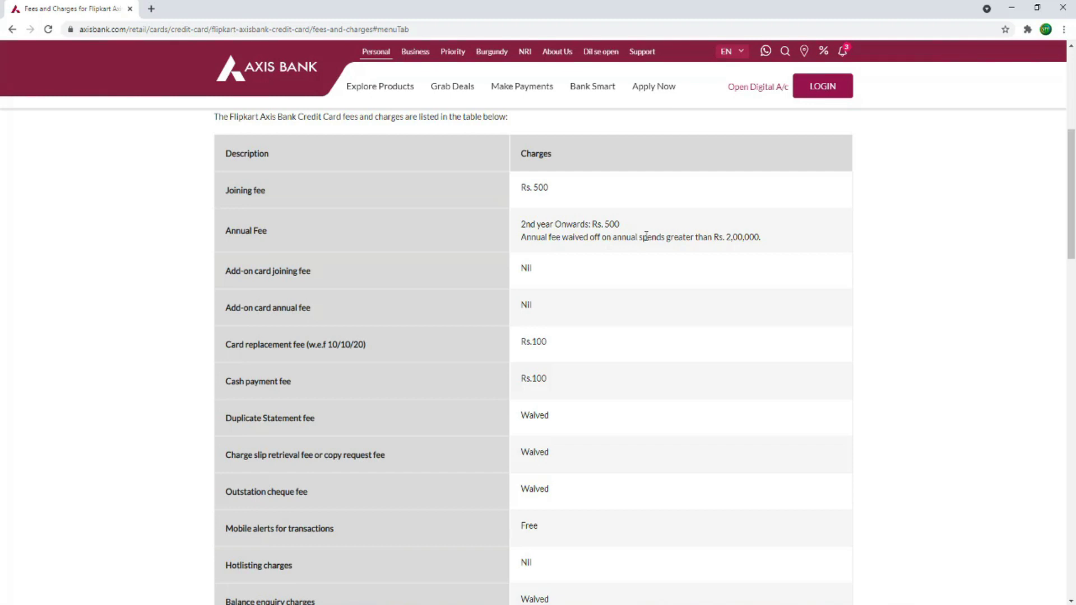
drag(726, 238, 775, 243)
click(600, 231)
scroll(578, 372, down, 1)
scroll(577, 369, down, 2)
scroll(576, 369, up, 10)
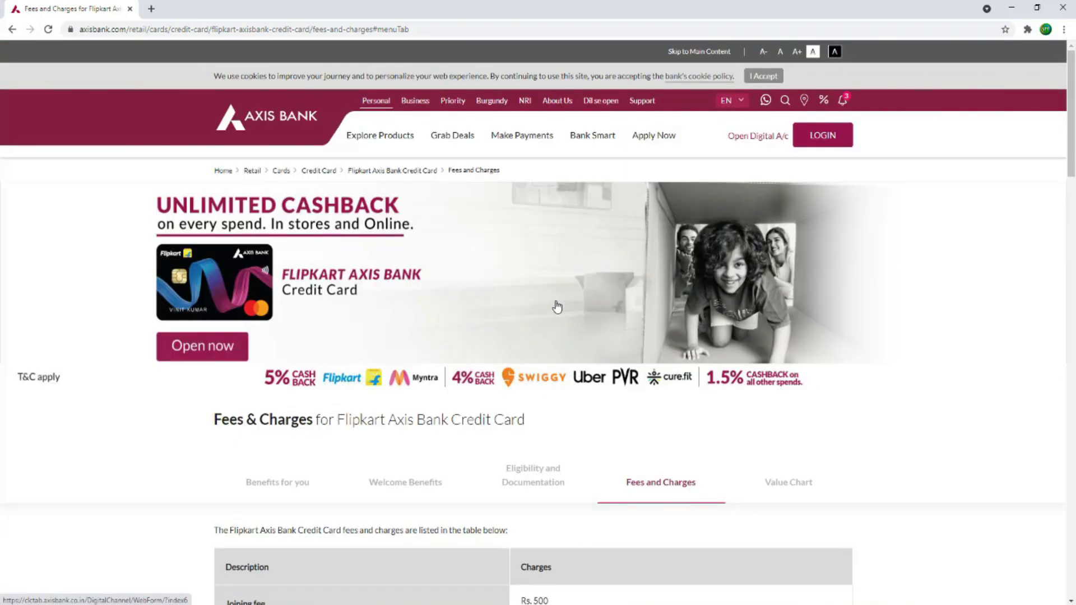
Start the online card application with Open now and answer No to being an existing customer
click(217, 352)
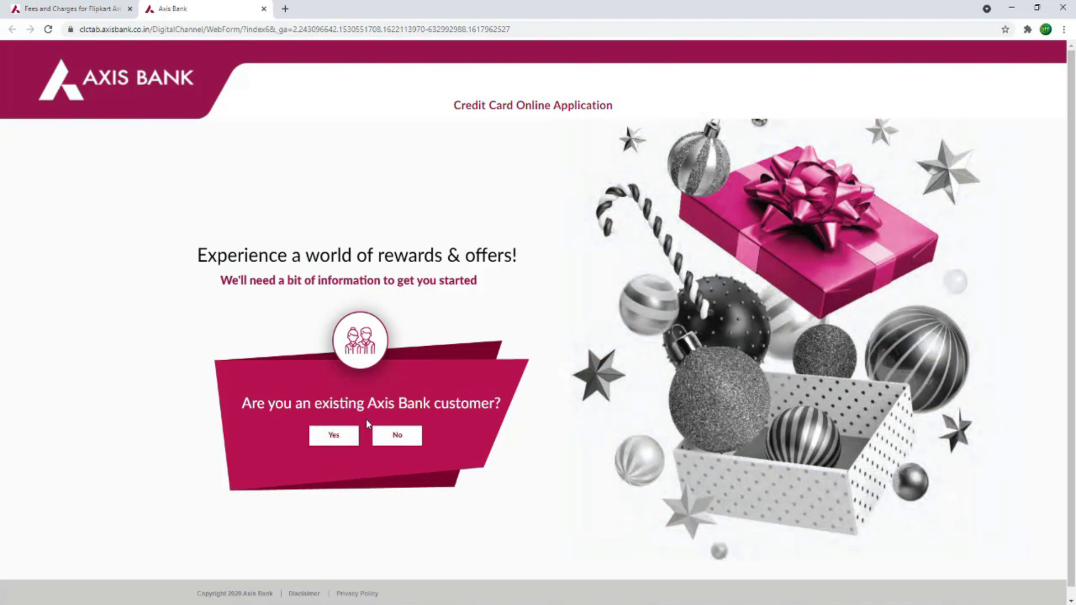
click(398, 436)
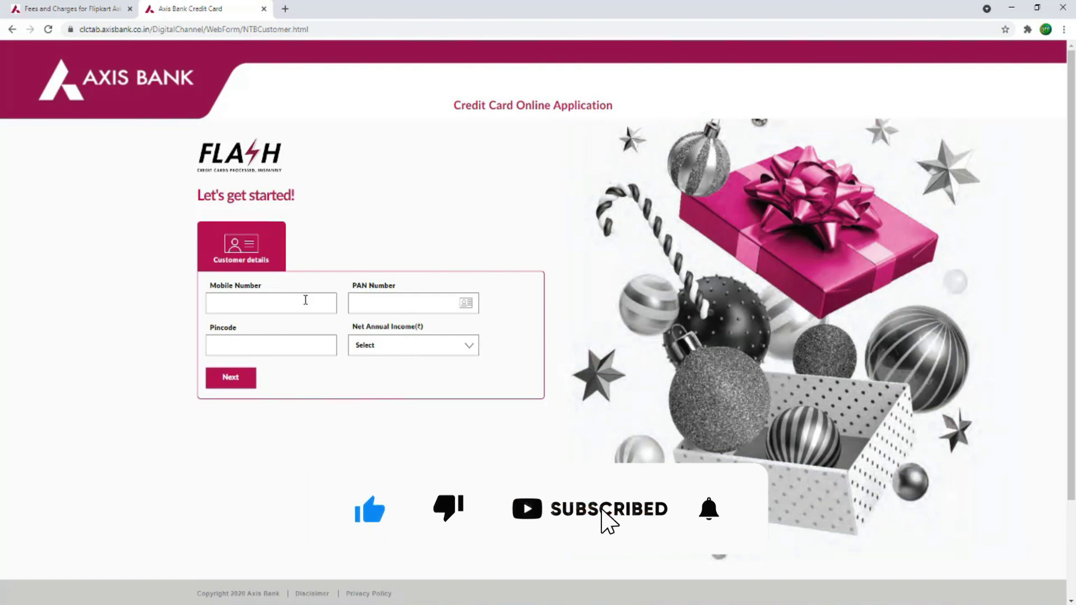
Fill in the mobile number, PAN, pincode and income, then request the one-time password
click(233, 381)
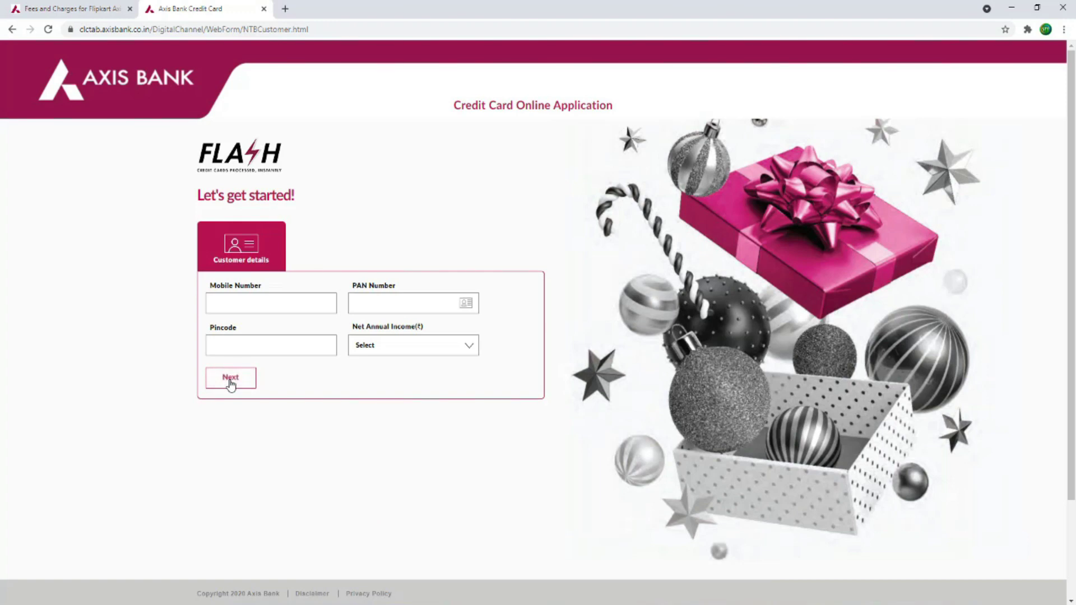
click(286, 309)
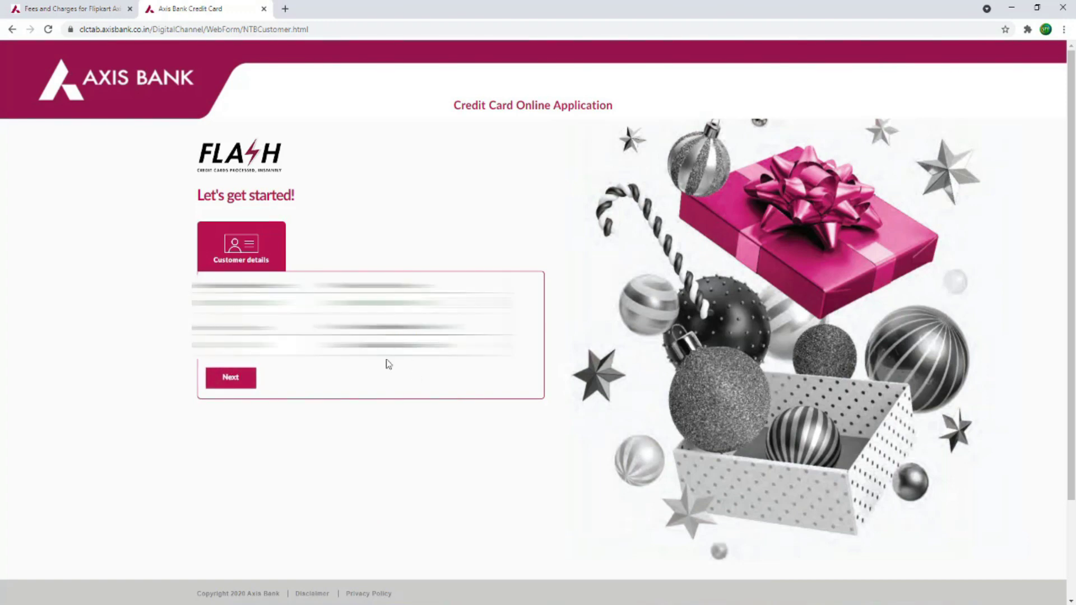
click(221, 384)
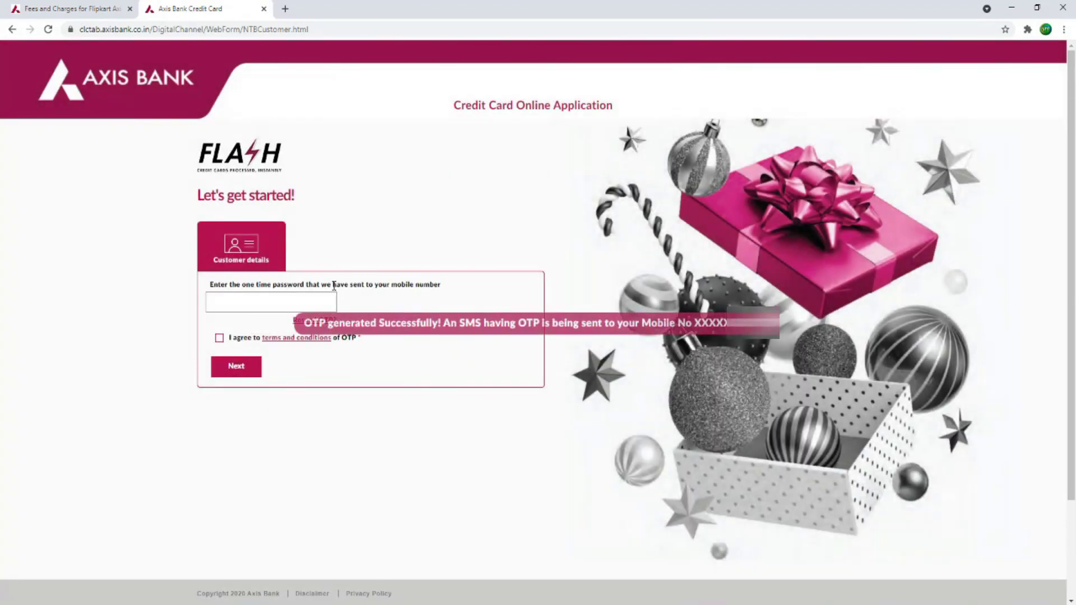
Paste the SMS one-time password, accept the OTP terms and continue to personal details
click(278, 304)
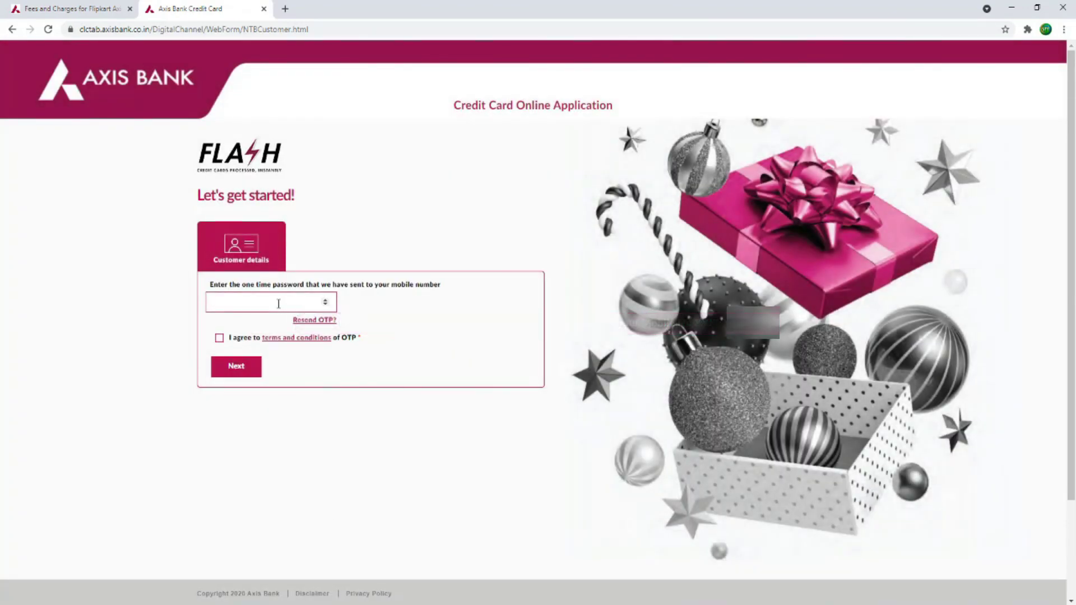
key(ctrl+v)
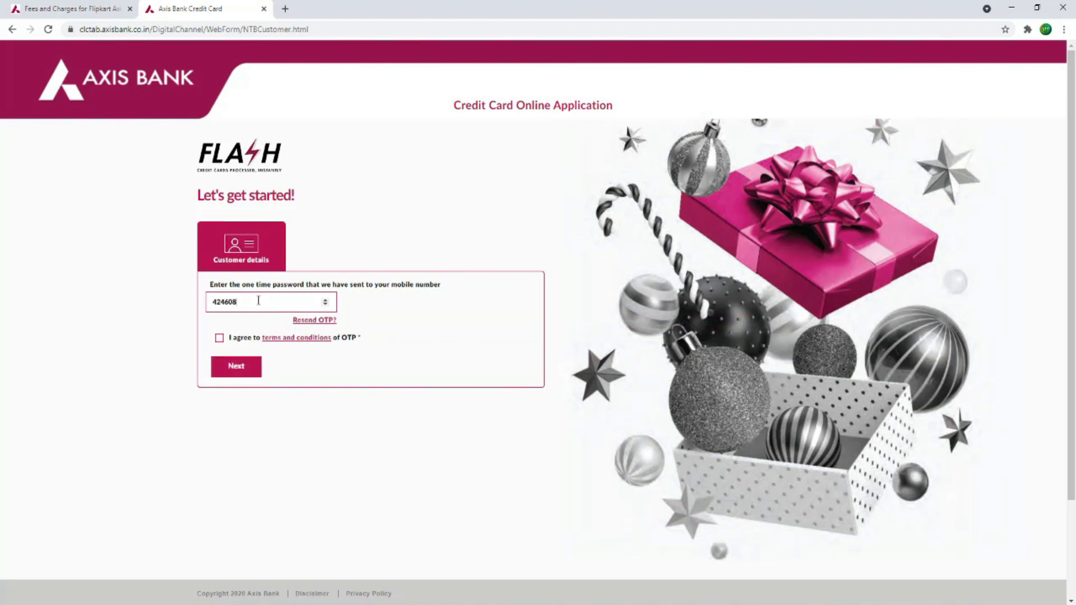
click(220, 339)
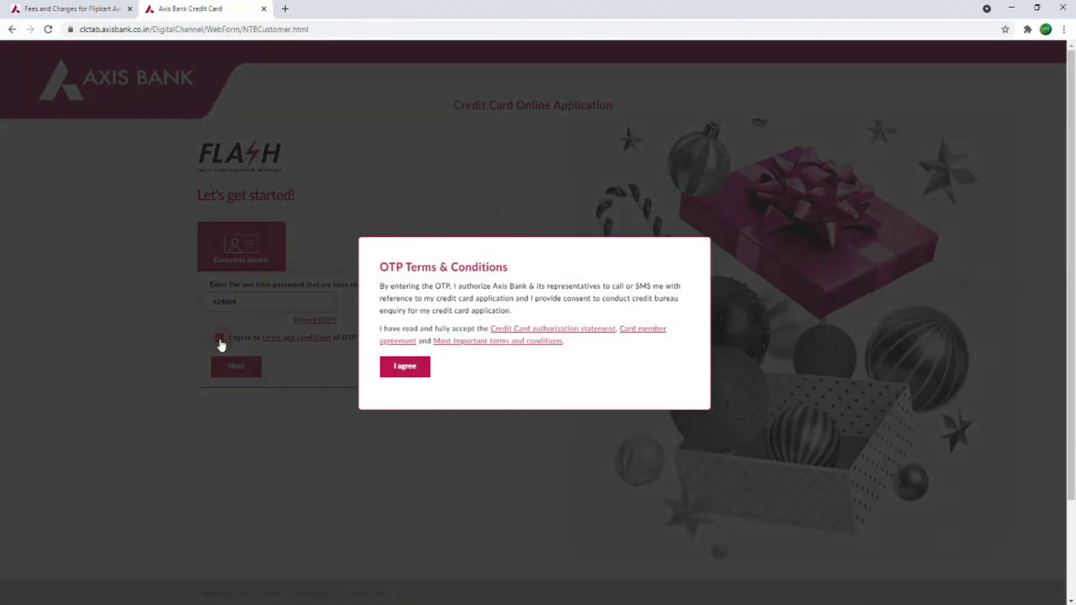
click(414, 371)
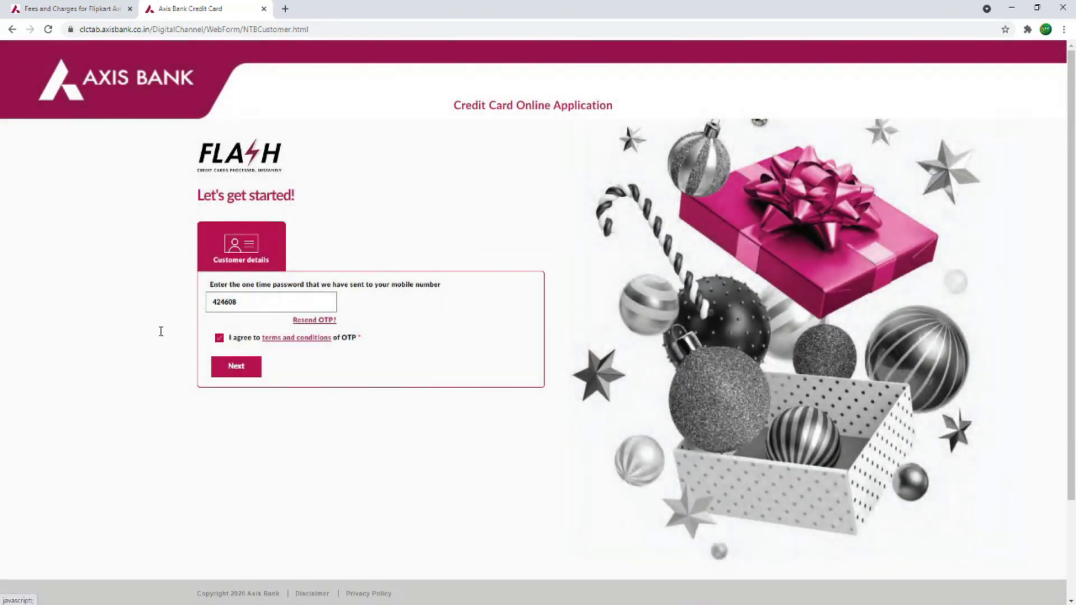
click(241, 371)
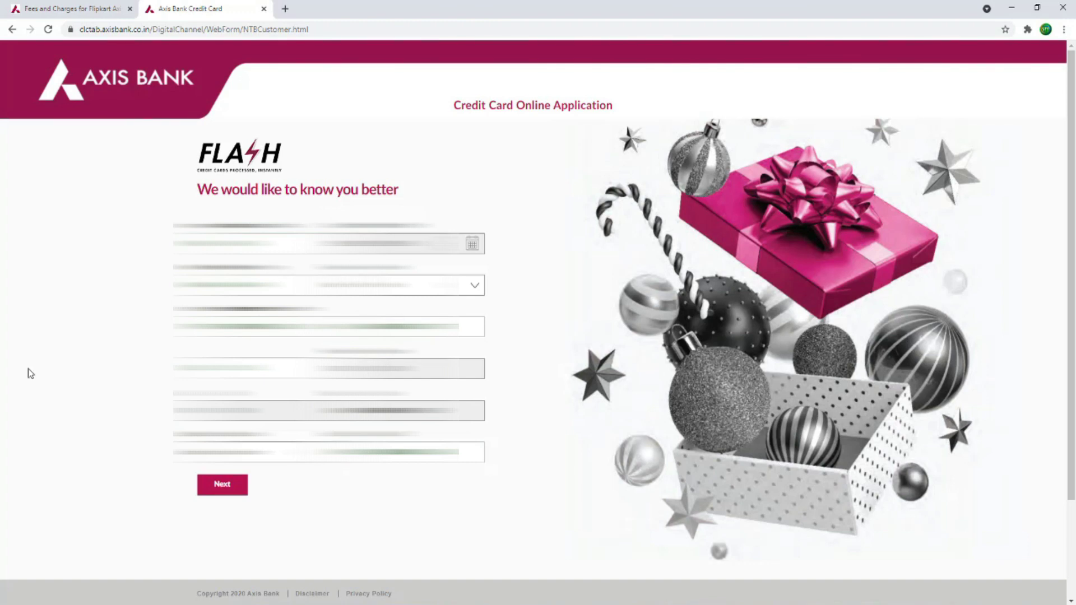
Submit the personal details, choose Salaried employment, and submit the work details
click(233, 492)
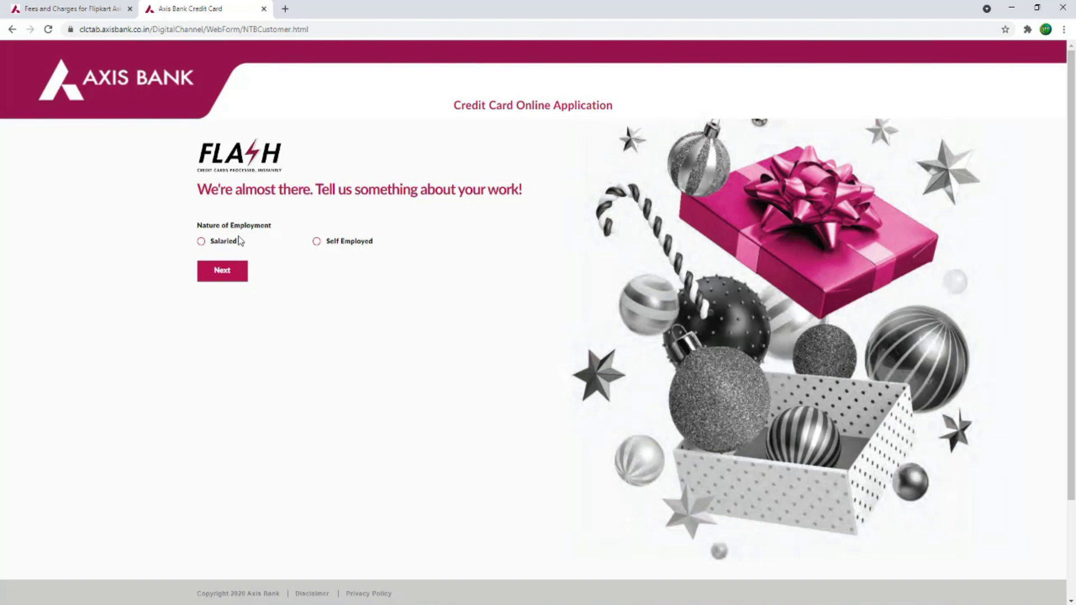
click(201, 241)
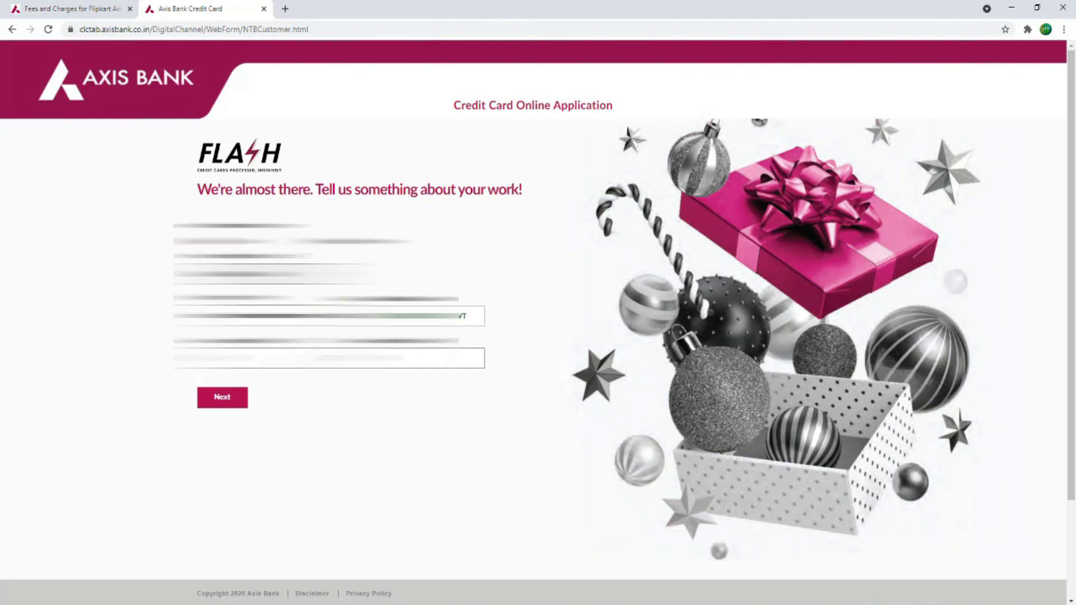
click(214, 401)
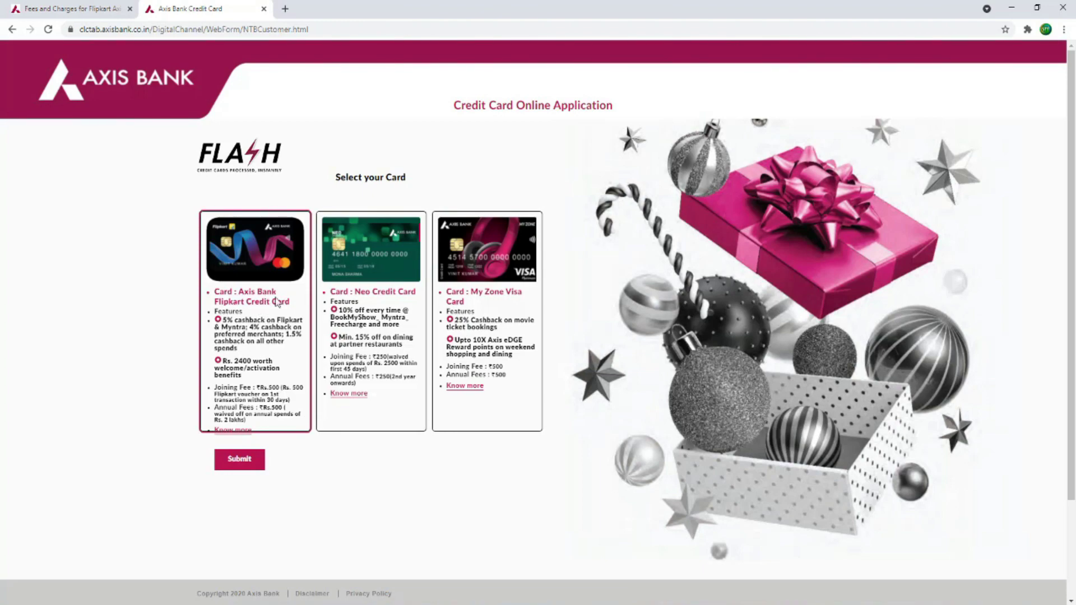
Submit the Flipkart card application and select the Application Reference No. on the confirmation page
click(244, 460)
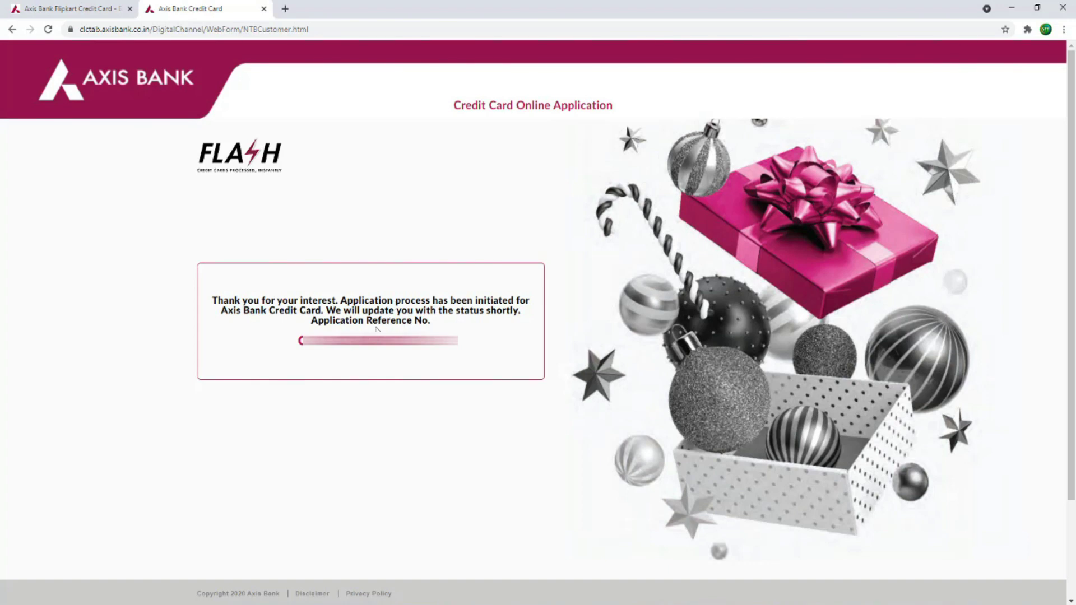
double_click(300, 341)
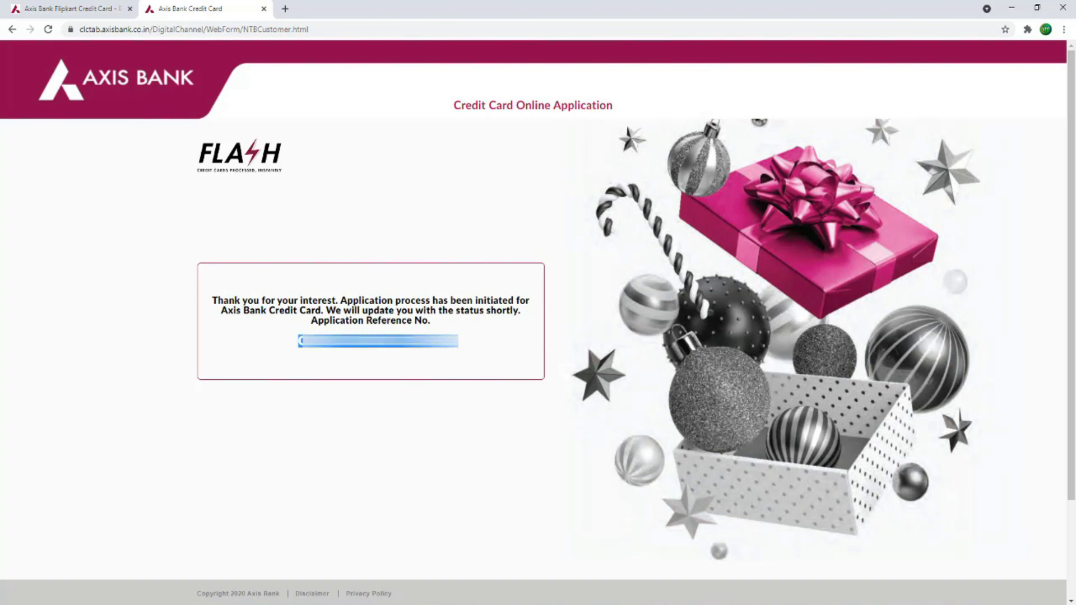
click(299, 341)
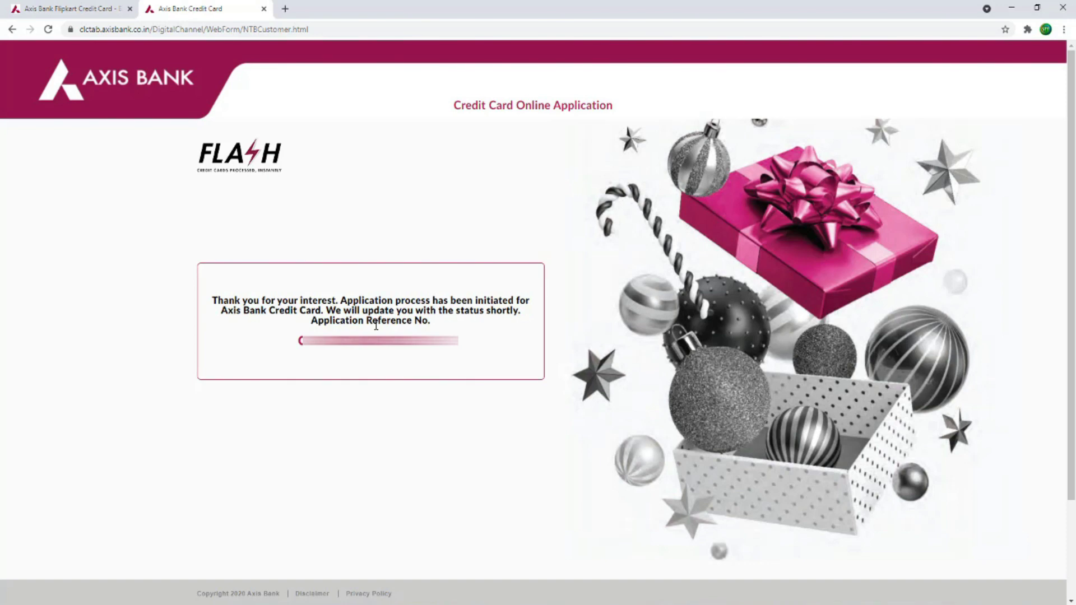
Switch back to the Flipkart card tab and review its eligibility criteria and required documents
click(70, 9)
scroll(375, 359, down, 2)
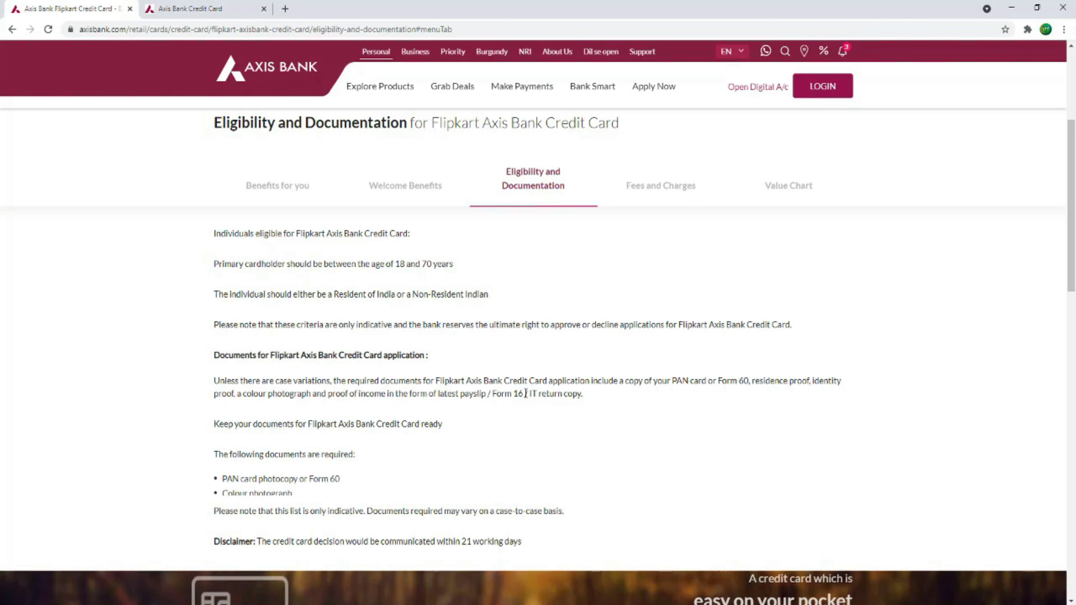
scroll(526, 393, up, 2)
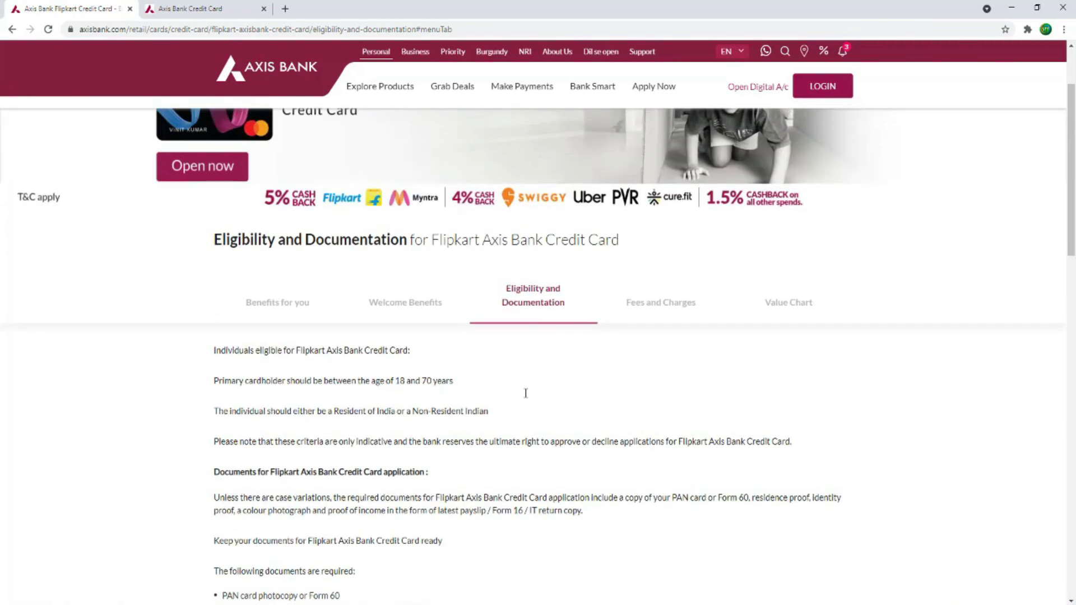